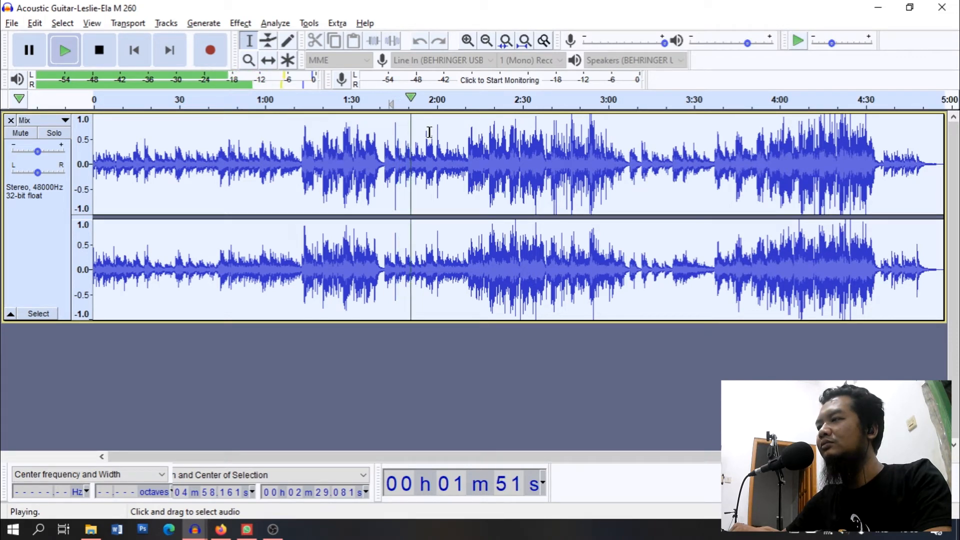
# Stop playback and open the TDR VOS SlickEQ effect from the Audacity plug-ins folder for the mix track.
pyautogui.press('space')
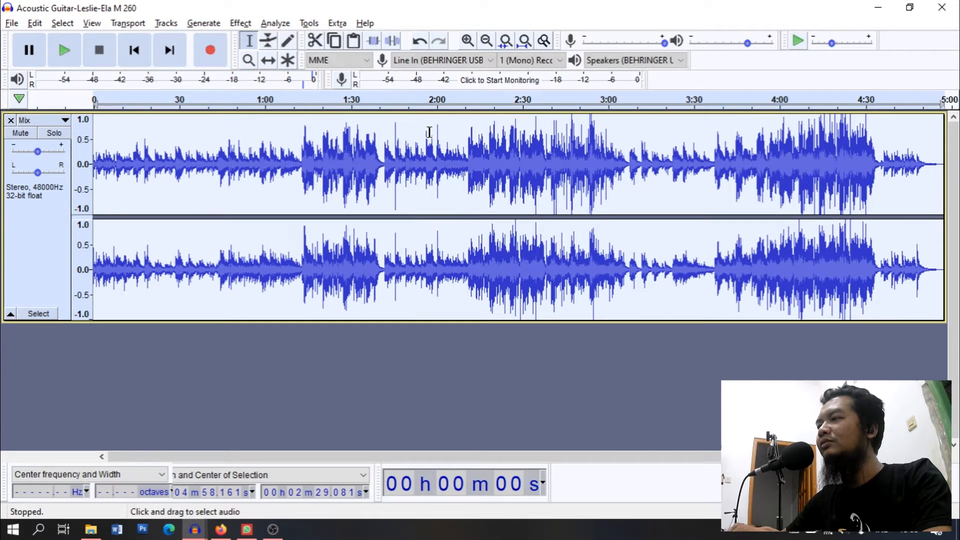
pyautogui.click(233, 25)
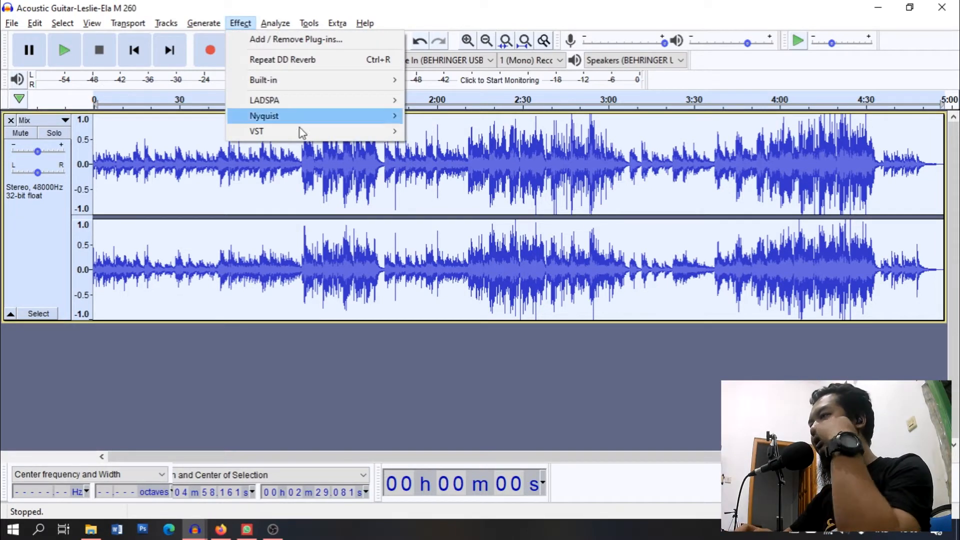
pyautogui.moveTo(302, 132)
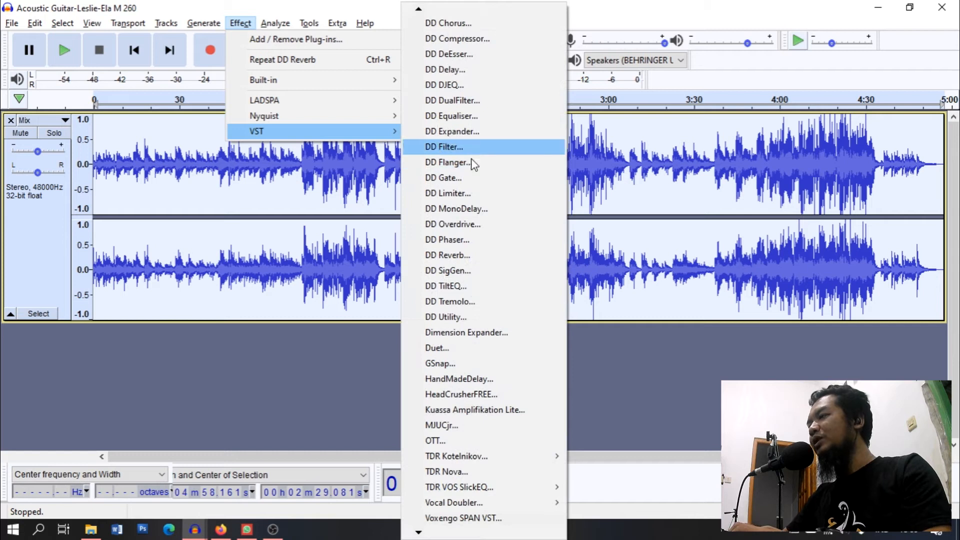
pyautogui.moveTo(488, 461)
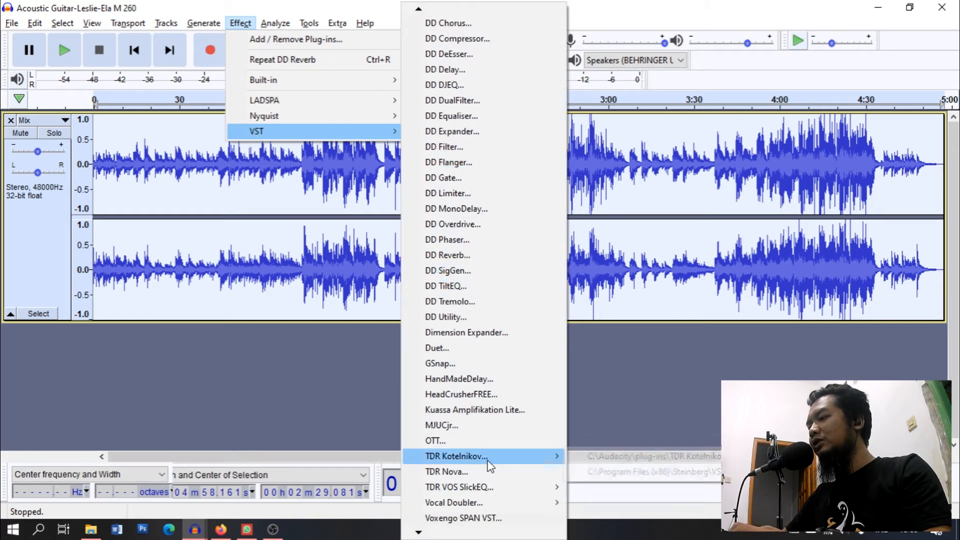
pyautogui.moveTo(509, 488)
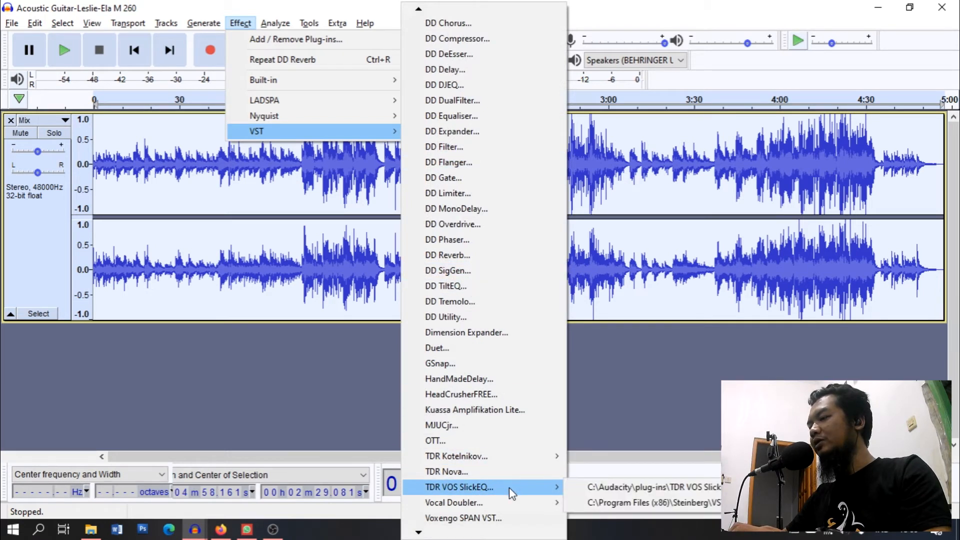
pyautogui.click(587, 485)
pyautogui.moveTo(440, 161); pyautogui.dragTo(539, 153)
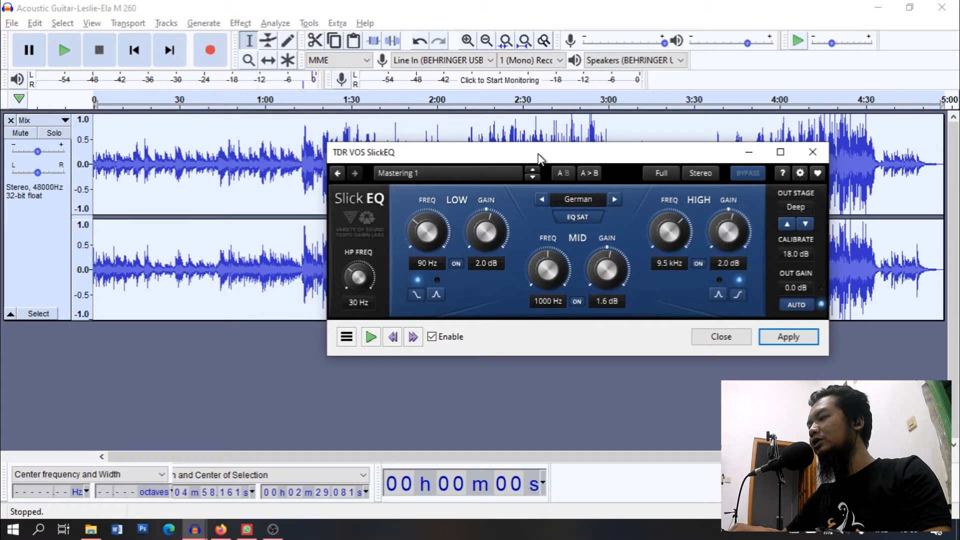
# Load SlickEQ's Default preset and set the high-pass frequency to 21 Hz.
pyautogui.click(478, 176)
pyautogui.click(458, 88)
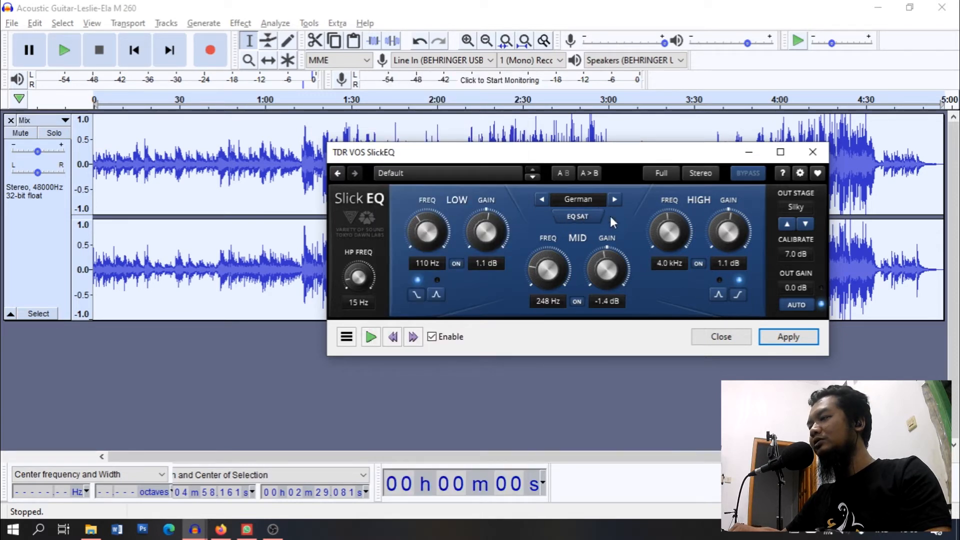
pyautogui.moveTo(360, 277); pyautogui.dragTo(360, 268)
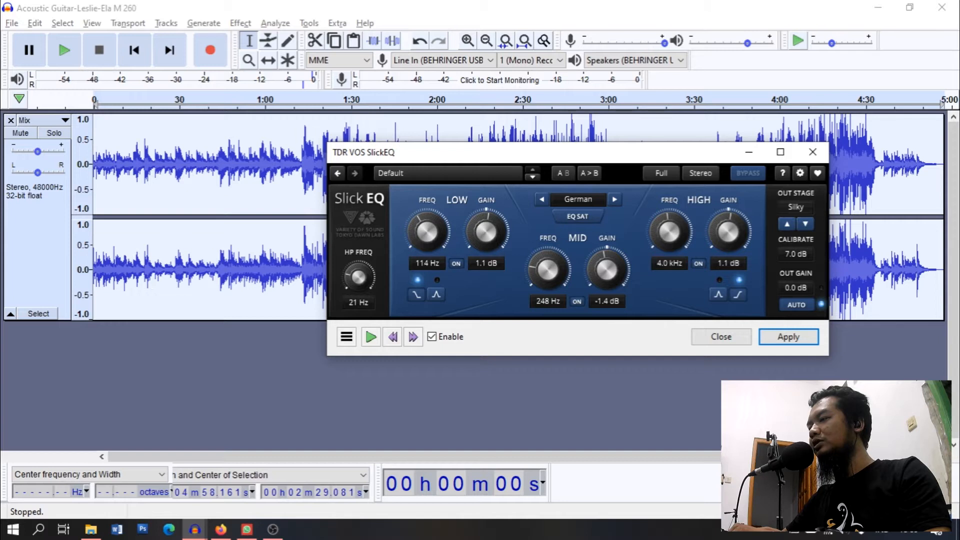
# While previewing, set the low band to 1.7 dB at 117 Hz, the high gain to 1.3 dB and the mid gain to -2.0 dB.
pyautogui.click(368, 341)
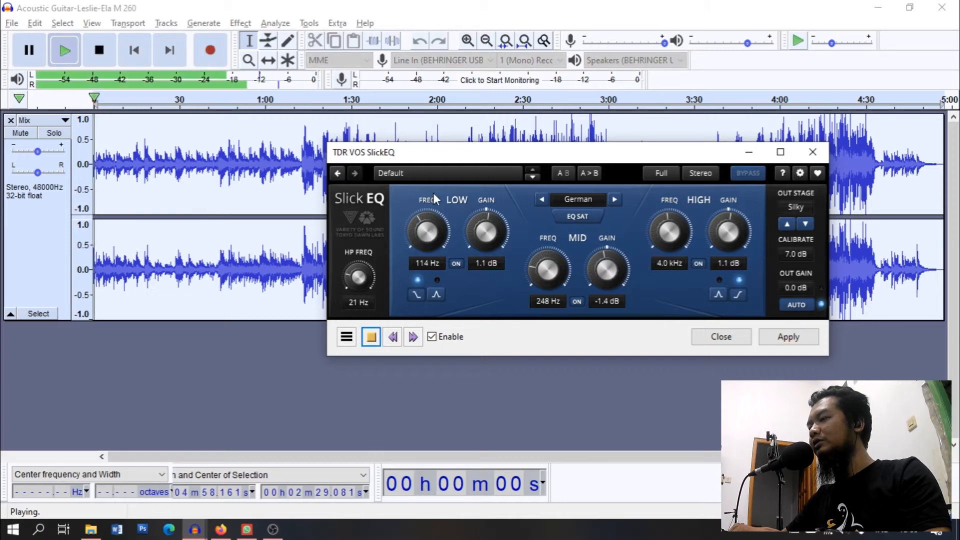
pyautogui.moveTo(491, 227); pyautogui.dragTo(491, 215)
pyautogui.moveTo(427, 232); pyautogui.dragTo(427, 230)
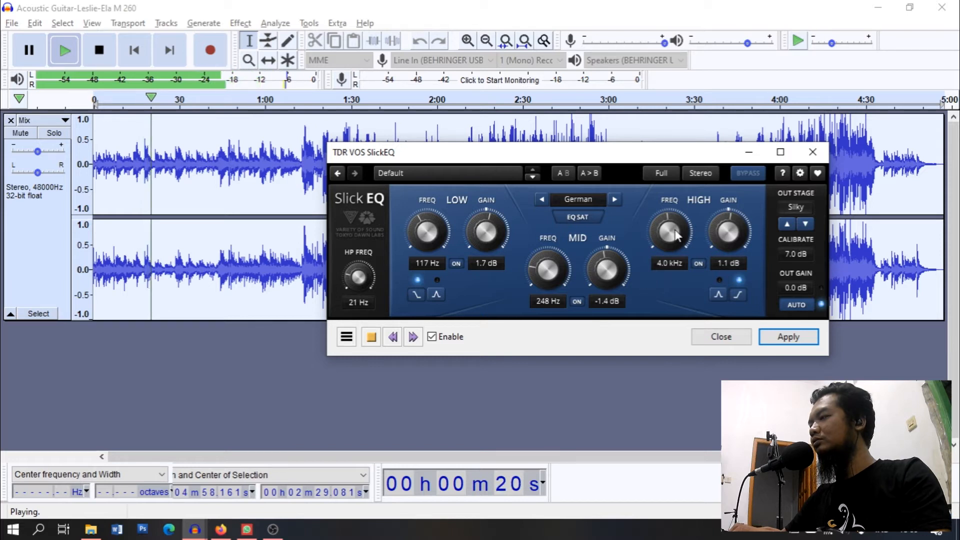
pyautogui.moveTo(729, 228); pyautogui.dragTo(729, 225)
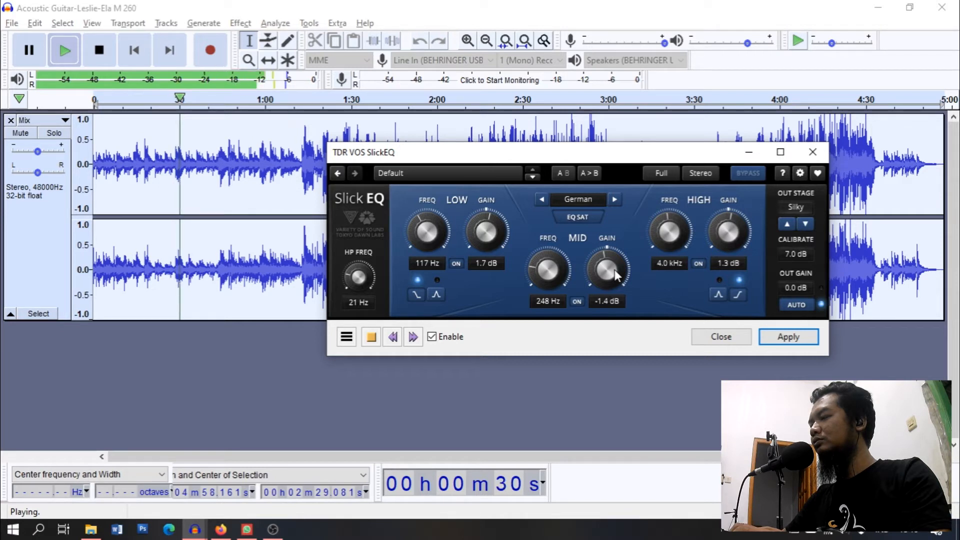
pyautogui.moveTo(614, 269)
pyautogui.mouseDown()
pyautogui.moveTo(614, 260)
pyautogui.moveTo(614, 273)
pyautogui.mouseUp()
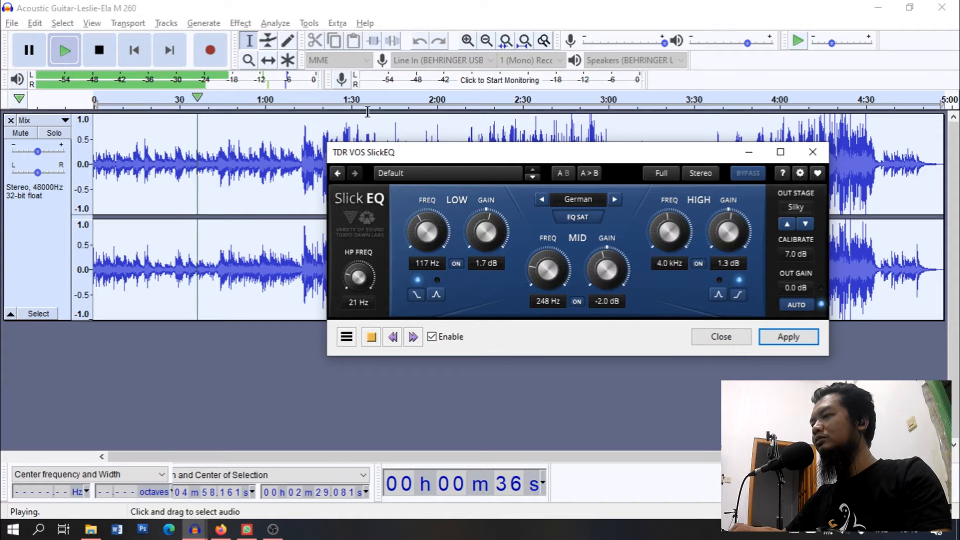
# Preview from about 1:20 while cycling the EQ model through Soviet, American and British back to German.
pyautogui.click(326, 105)
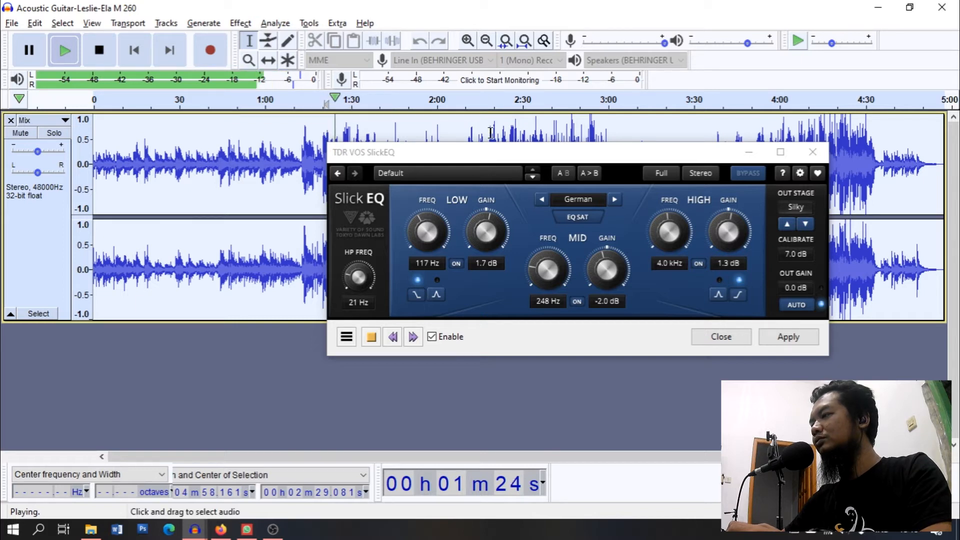
pyautogui.click(614, 199)
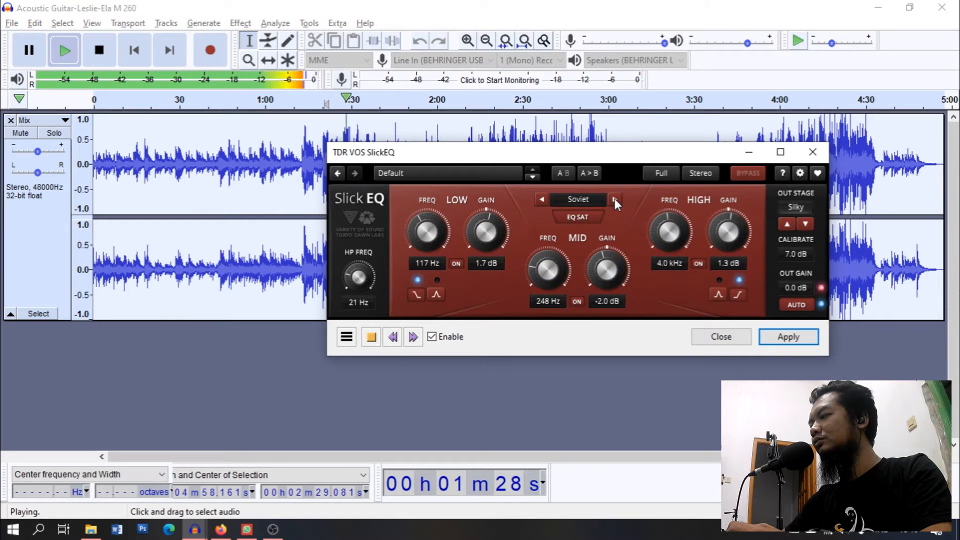
pyautogui.click(614, 199)
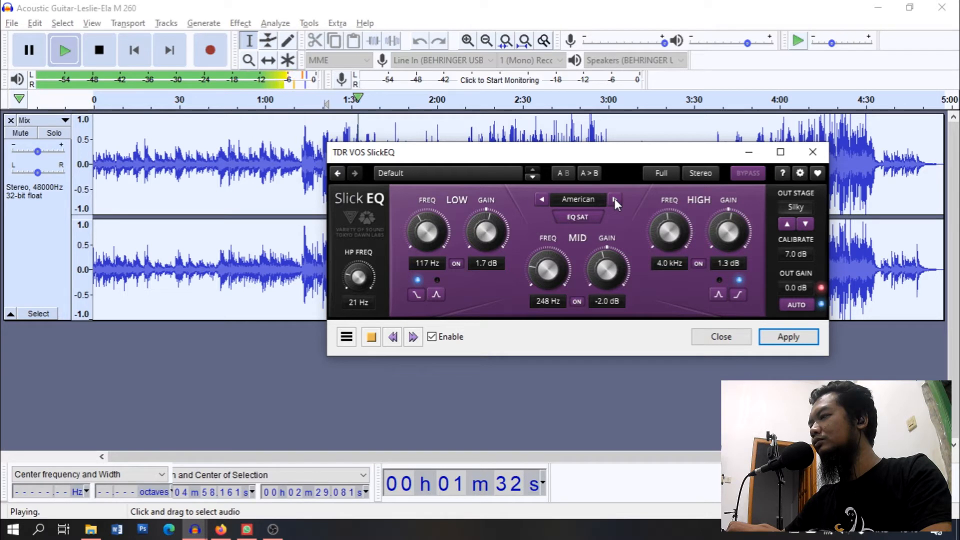
pyautogui.click(614, 199)
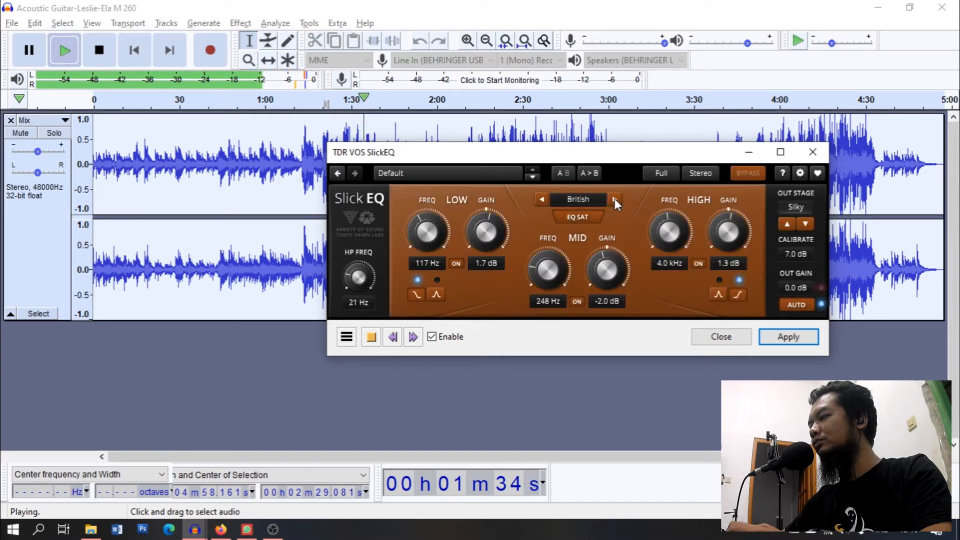
pyautogui.click(614, 199)
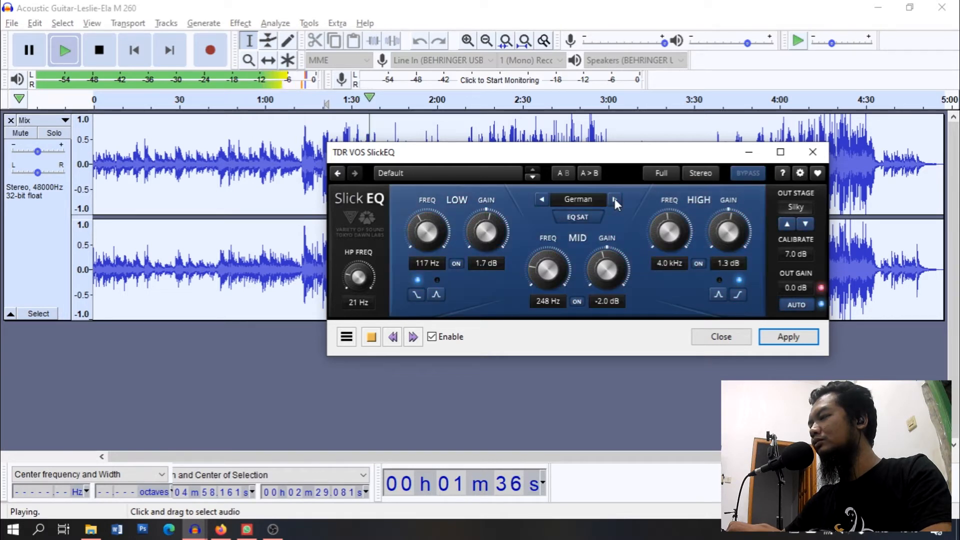
# While previewing from about 4:07, set the low band to 1.9 dB at 111 Hz, and apply SlickEQ to the track.
pyautogui.click(799, 103)
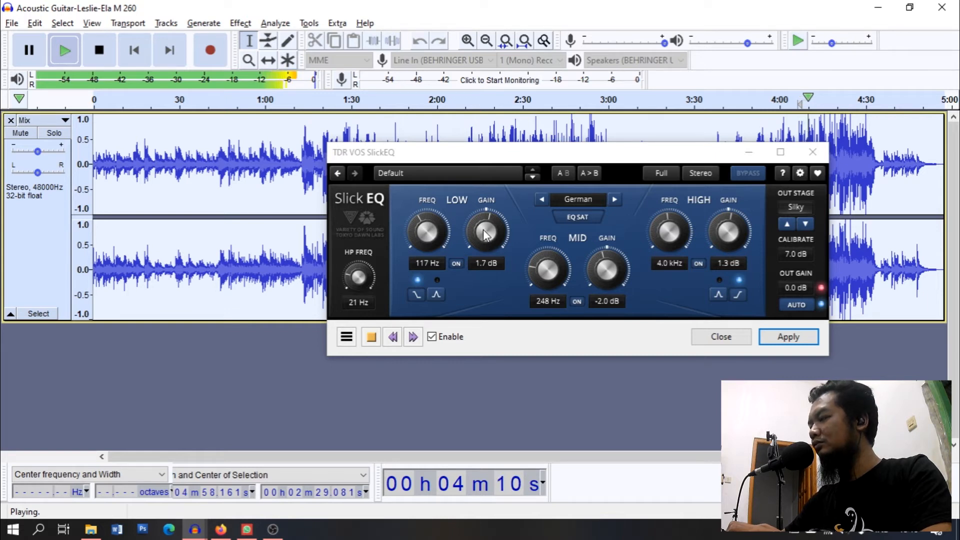
pyautogui.moveTo(486, 235); pyautogui.dragTo(486, 233)
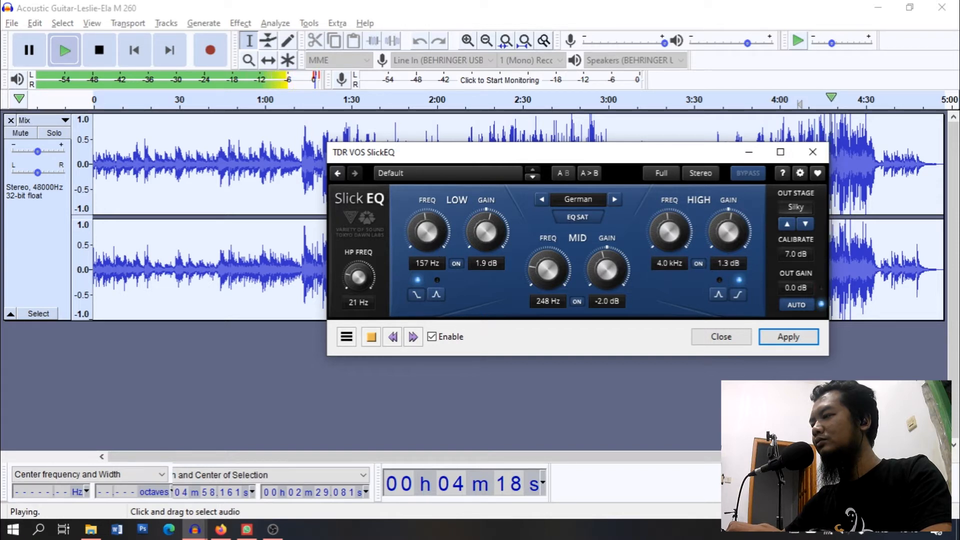
pyautogui.moveTo(426, 211); pyautogui.dragTo(426, 212)
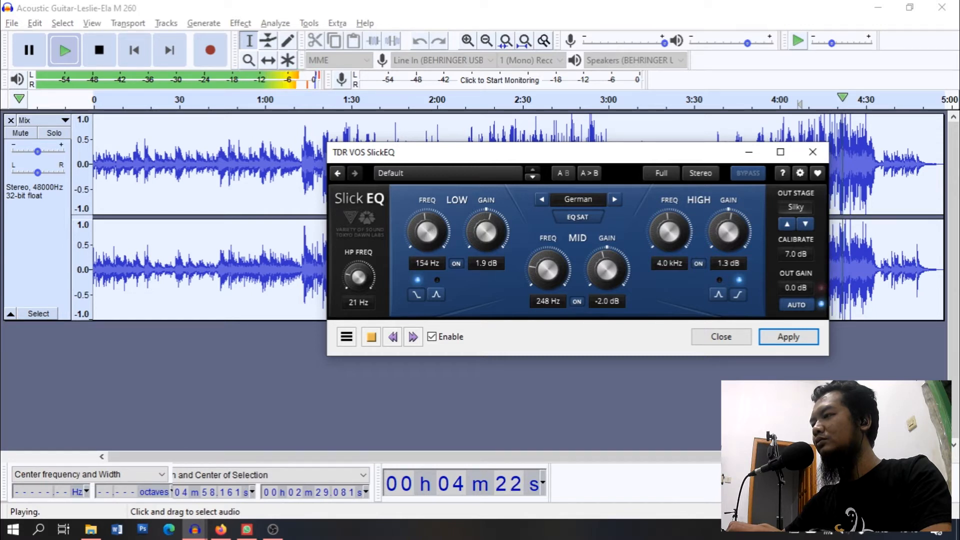
pyautogui.moveTo(426, 211); pyautogui.dragTo(426, 211)
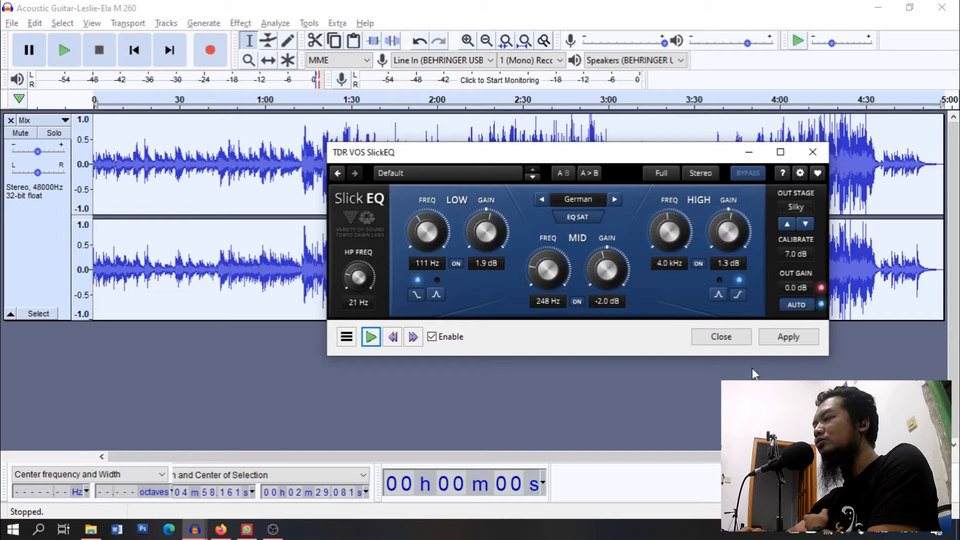
pyautogui.click(789, 338)
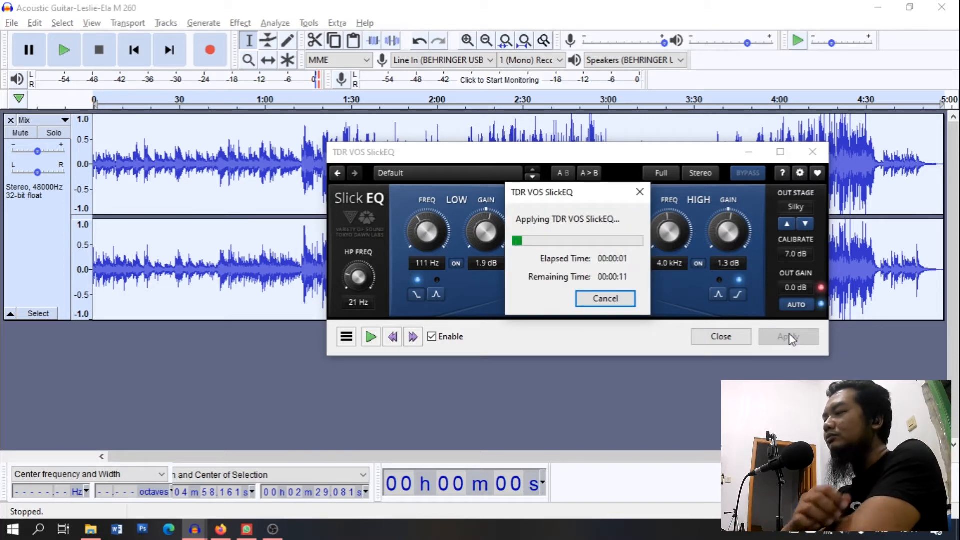
pyautogui.click(811, 152)
# Open the A1StereoControl effect for the track and move its window clear of the waveform's beginning.
pyautogui.click(241, 23)
pyautogui.moveTo(313, 129)
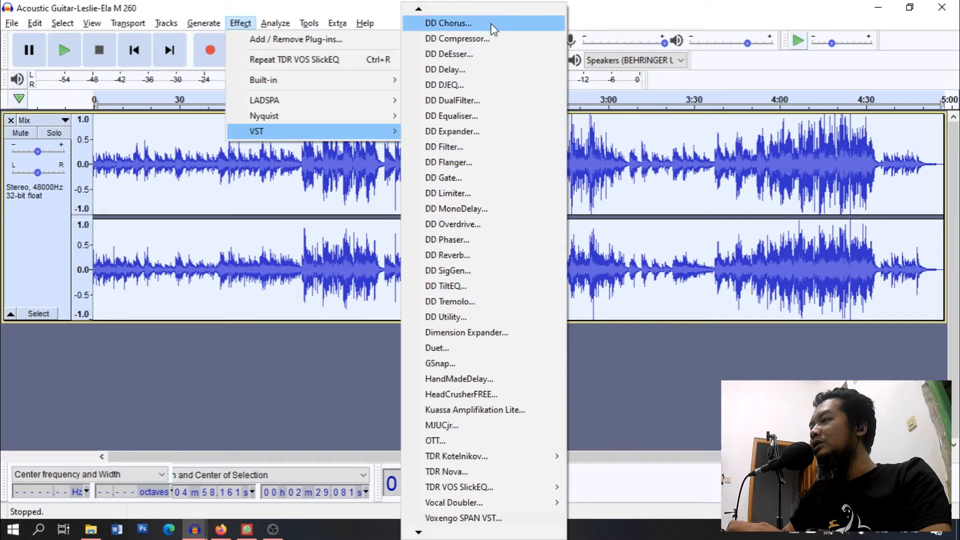
pyautogui.moveTo(494, 12)
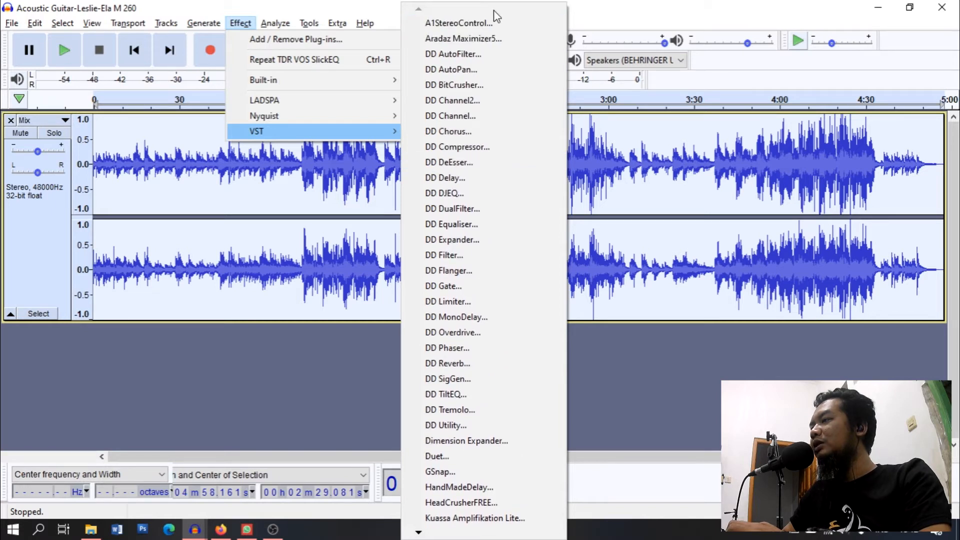
pyautogui.click(450, 25)
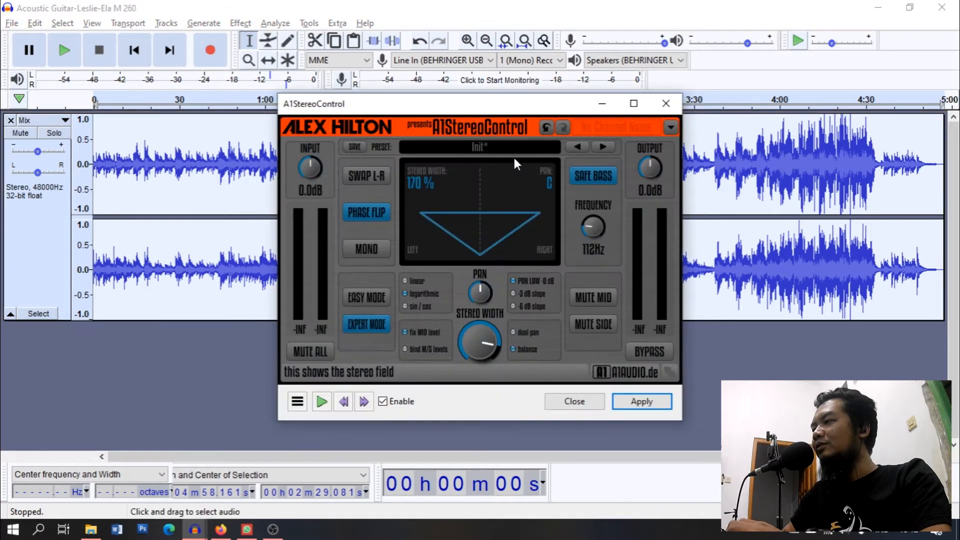
pyautogui.moveTo(501, 107); pyautogui.dragTo(575, 107)
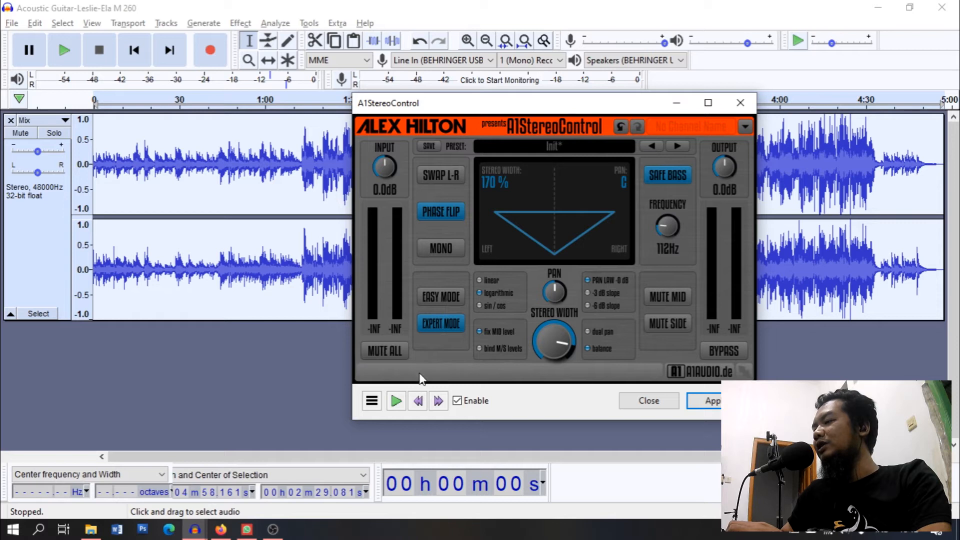
# Preview the stereo effect with the left and right channels swapped, and restore their original order.
pyautogui.click(397, 400)
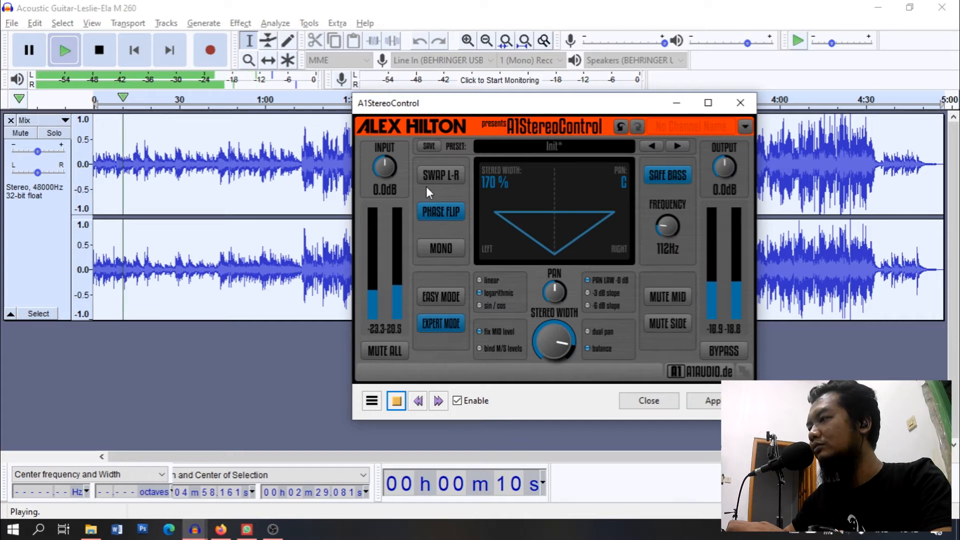
pyautogui.click(436, 176)
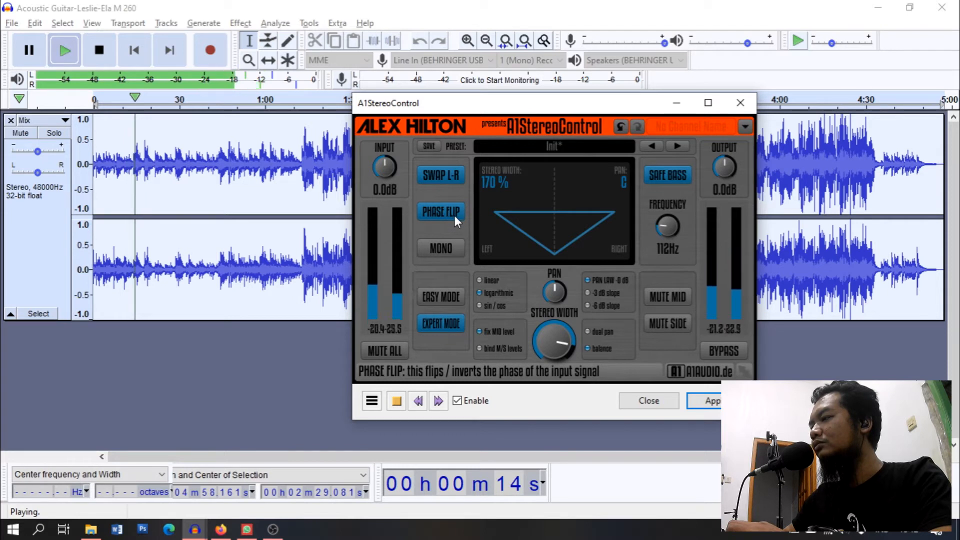
pyautogui.click(442, 176)
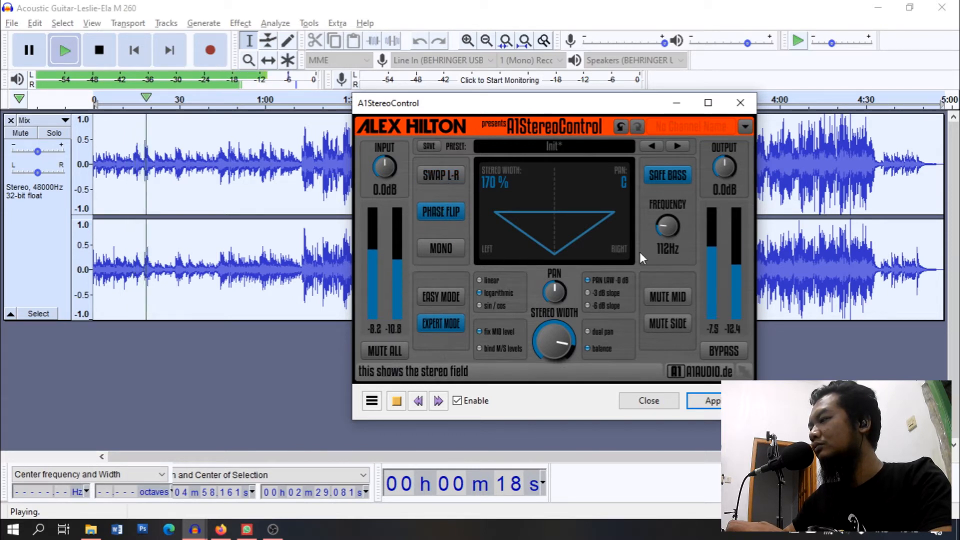
# Set the Safe Bass frequency to 150 Hz, muting the mid signal to hear the sides.
pyautogui.moveTo(671, 223); pyautogui.dragTo(670, 218)
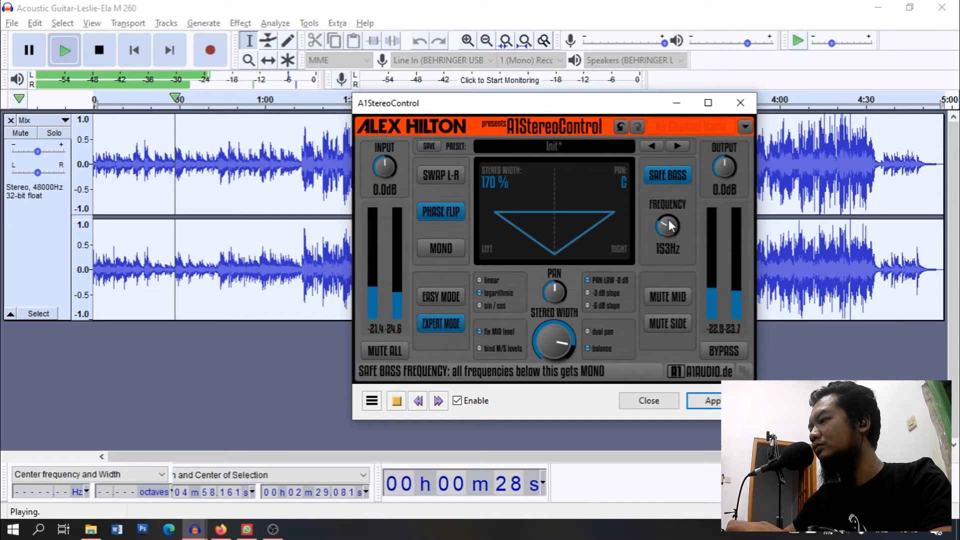
pyautogui.click(667, 300)
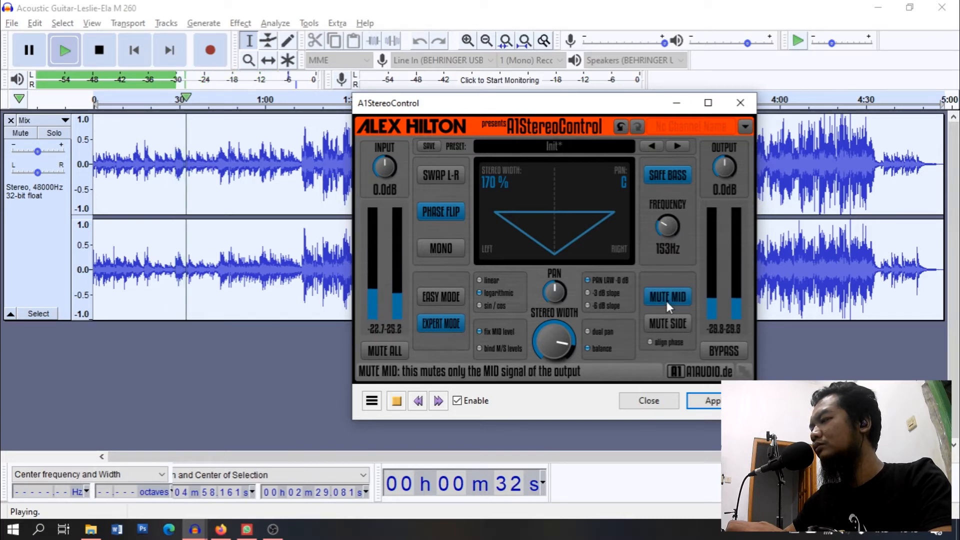
pyautogui.moveTo(663, 238)
pyautogui.mouseDown()
pyautogui.moveTo(663, 251)
pyautogui.moveTo(663, 239)
pyautogui.mouseUp()
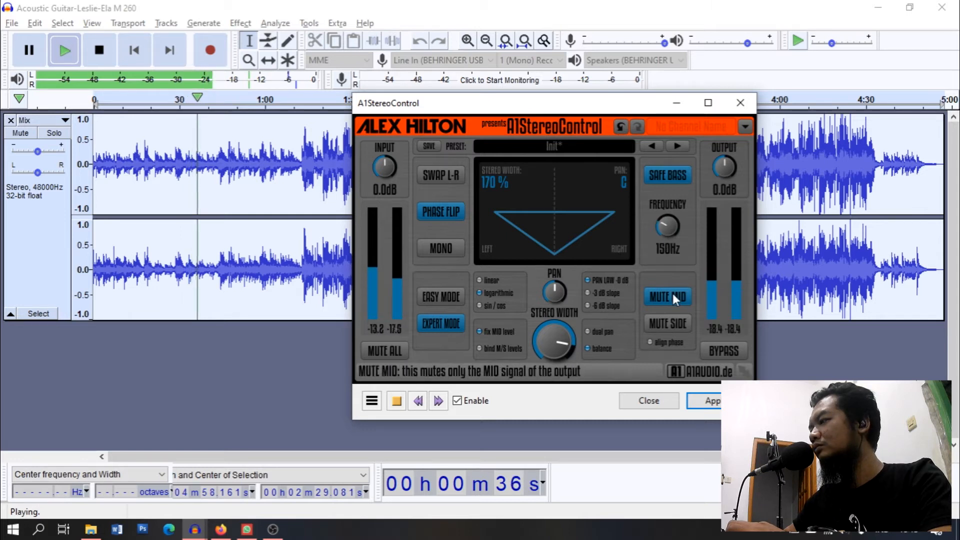
# Audition the side and mid signals by muting each in turn, and leave both unmuted.
pyautogui.click(669, 325)
pyautogui.click(669, 326)
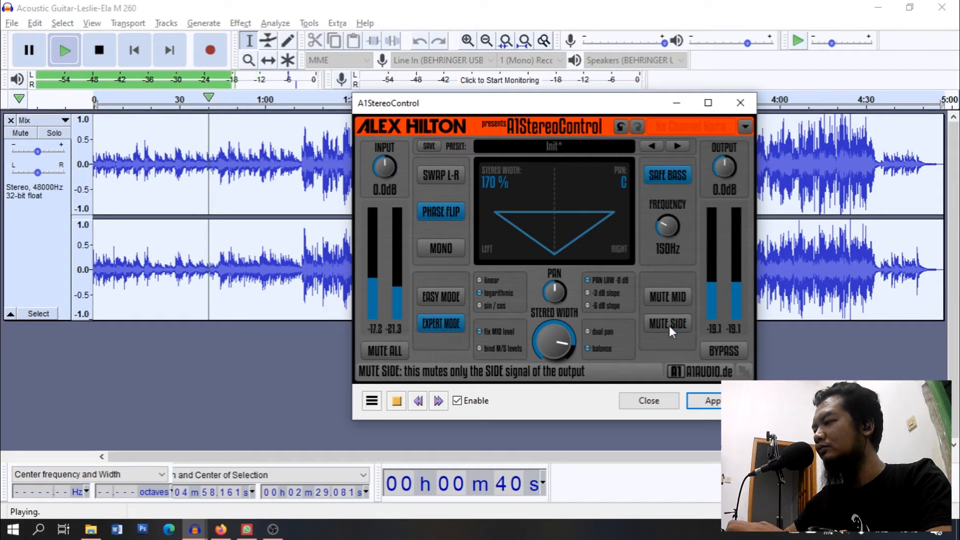
pyautogui.click(668, 291)
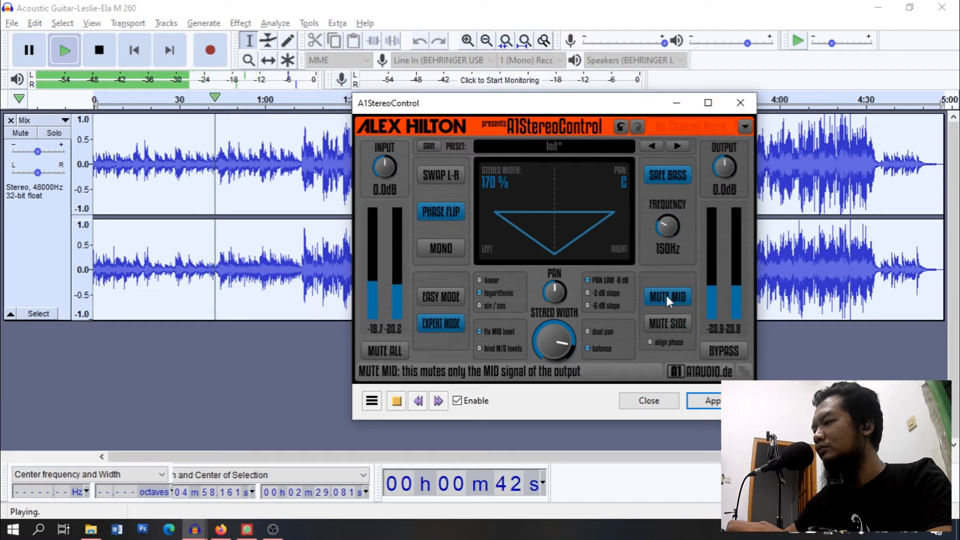
pyautogui.click(667, 295)
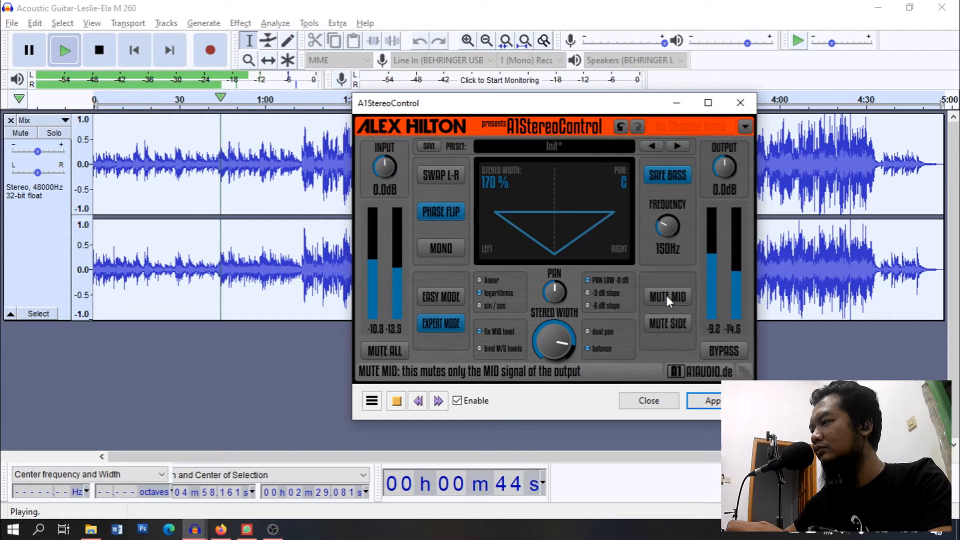
# Set the stereo width to 147% while previewing, apply A1StereoControl to the track, and close the effect.
pyautogui.moveTo(554, 341)
pyautogui.mouseDown()
pyautogui.moveTo(554, 419)
pyautogui.moveTo(554, 330)
pyautogui.mouseUp()
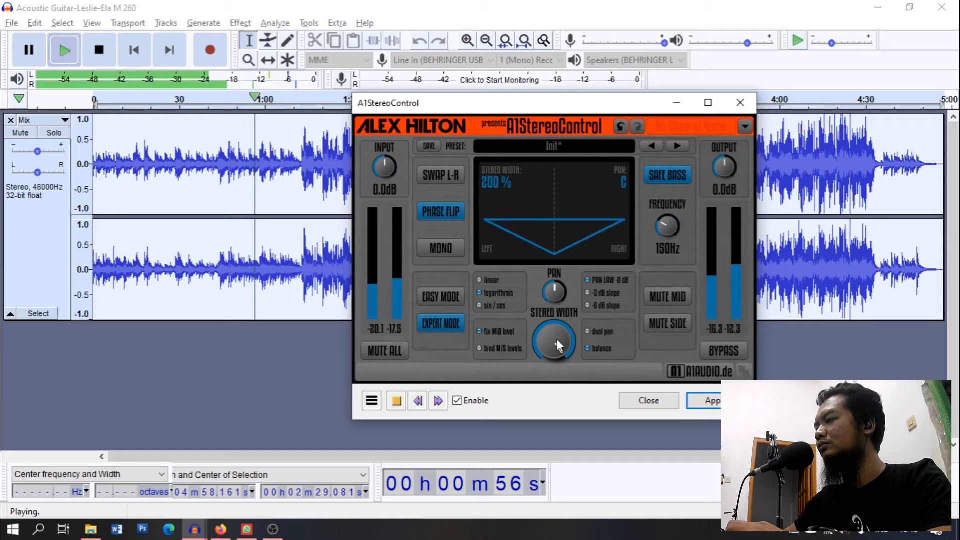
pyautogui.moveTo(559, 335); pyautogui.dragTo(559, 357)
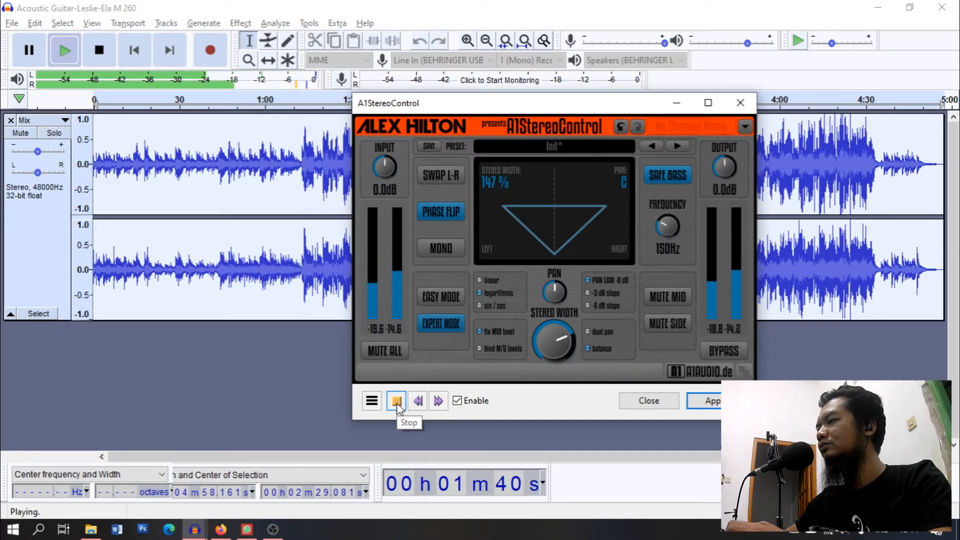
pyautogui.click(397, 403)
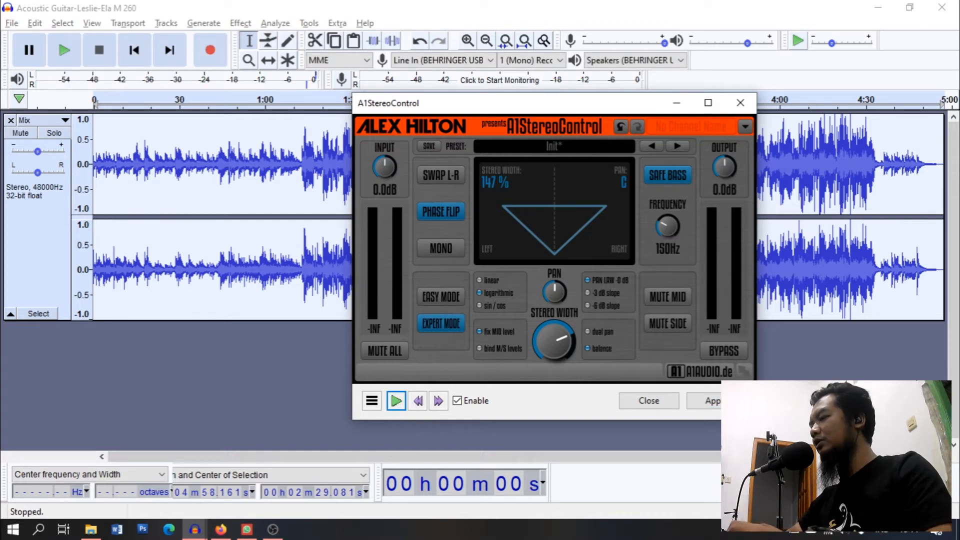
pyautogui.click(396, 401)
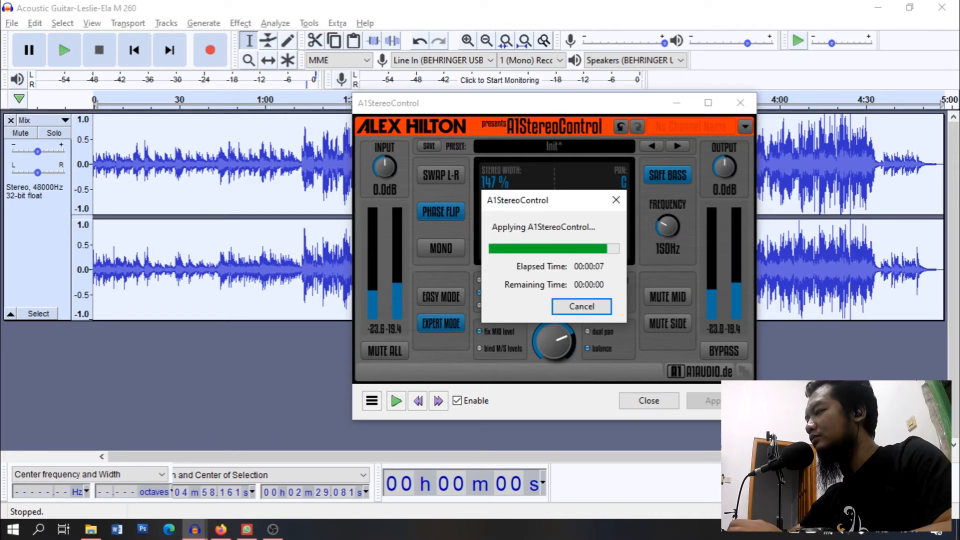
pyautogui.click(742, 105)
# Open the TDR Kotelnikov compressor for the track with the Mastering - Warm preset.
pyautogui.click(240, 23)
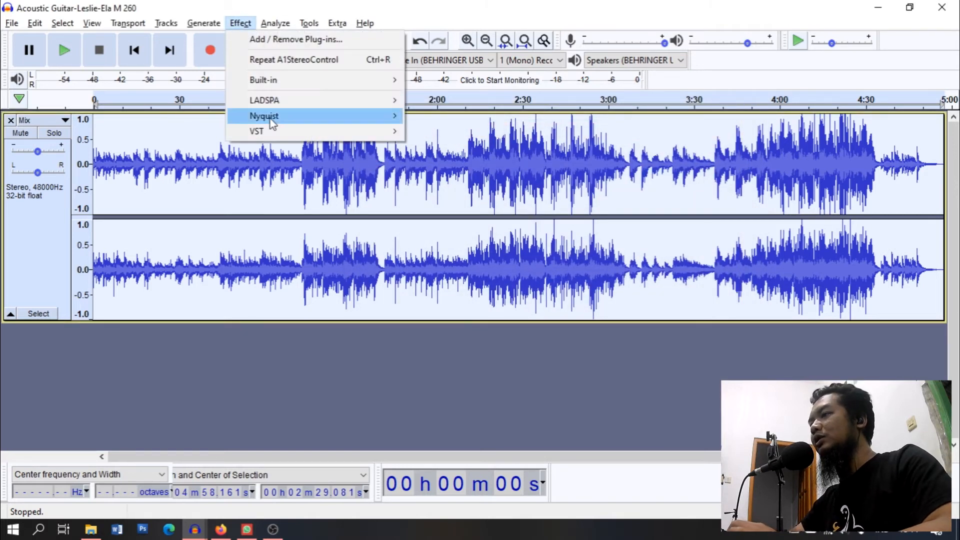
pyautogui.moveTo(287, 130)
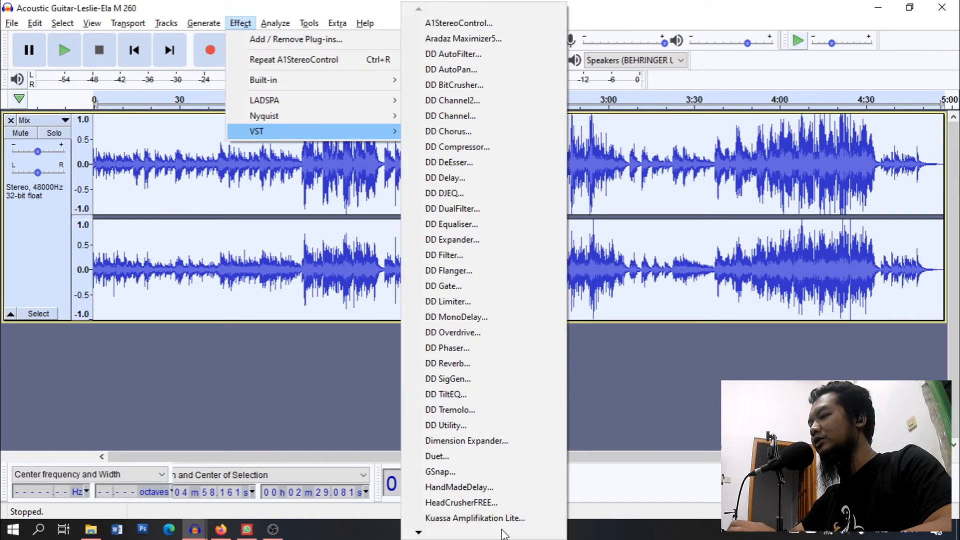
pyautogui.moveTo(503, 534)
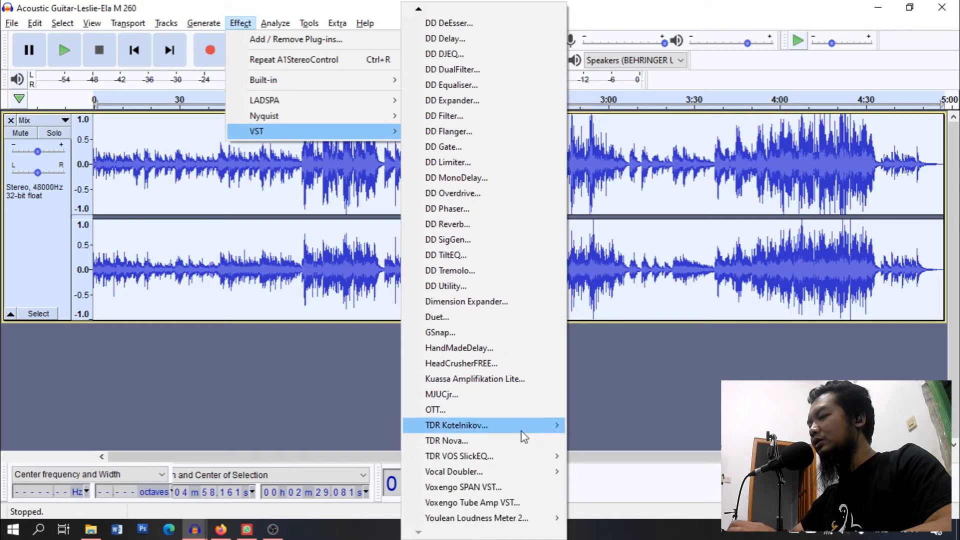
pyautogui.moveTo(526, 424)
pyautogui.click(607, 426)
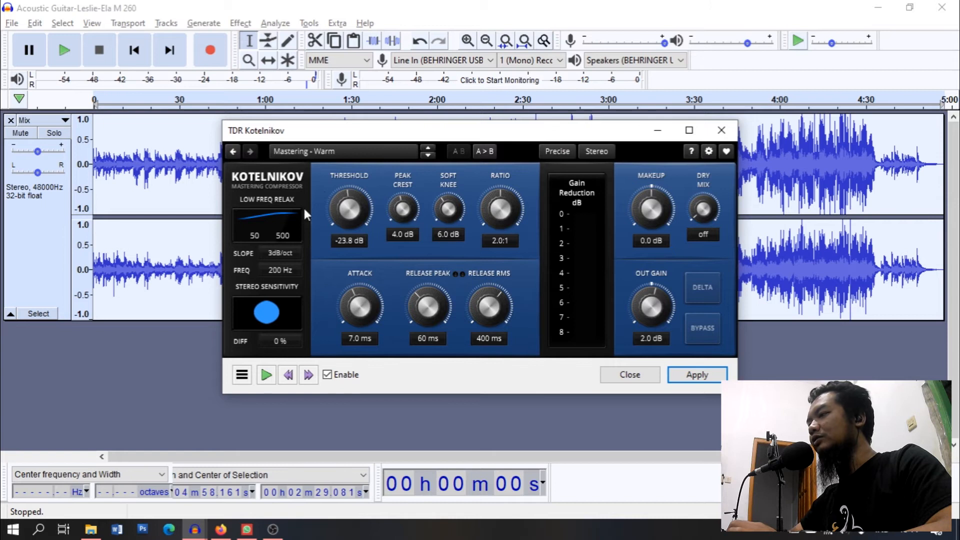
pyautogui.click(334, 146)
pyautogui.click(331, 210)
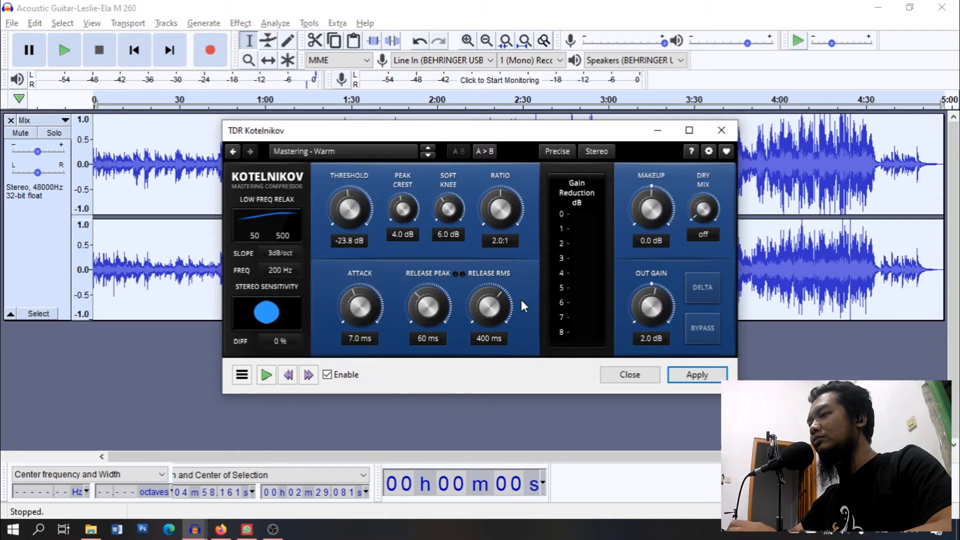
# Preview the compression and set the output gain to 0.2 dB and the threshold to -23.9 dB.
pyautogui.click(265, 378)
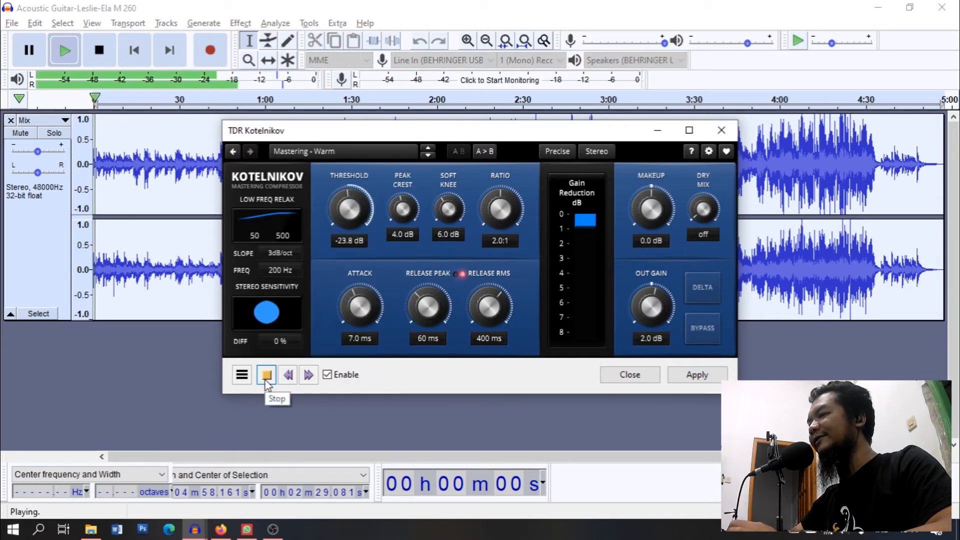
pyautogui.moveTo(349, 209); pyautogui.dragTo(349, 214)
pyautogui.moveTo(651, 311); pyautogui.dragTo(651, 329)
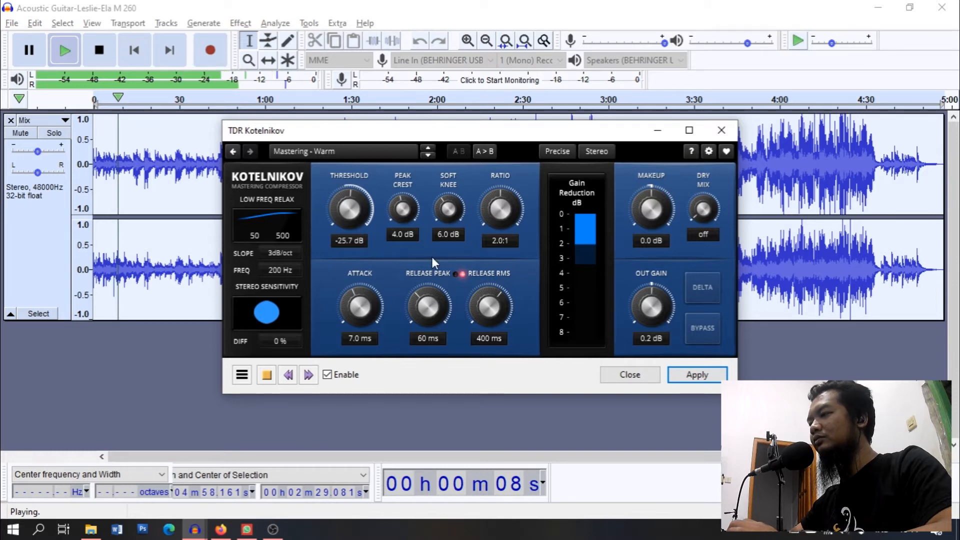
pyautogui.moveTo(332, 193); pyautogui.dragTo(332, 190)
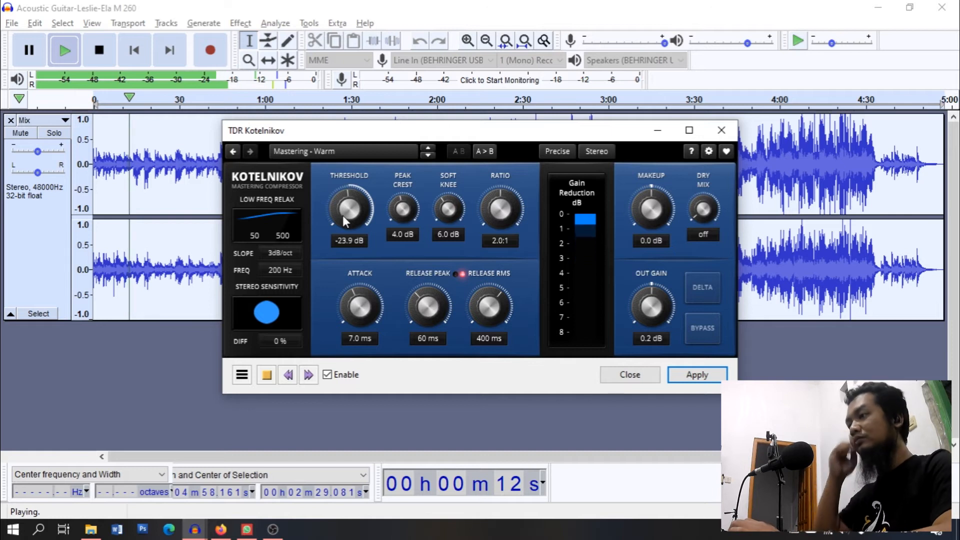
# Audition louder passages across the song and set the compressor's threshold to -18.3 dB and ratio to 2.1:1.
pyautogui.moveTo(350, 130); pyautogui.dragTo(324, 192)
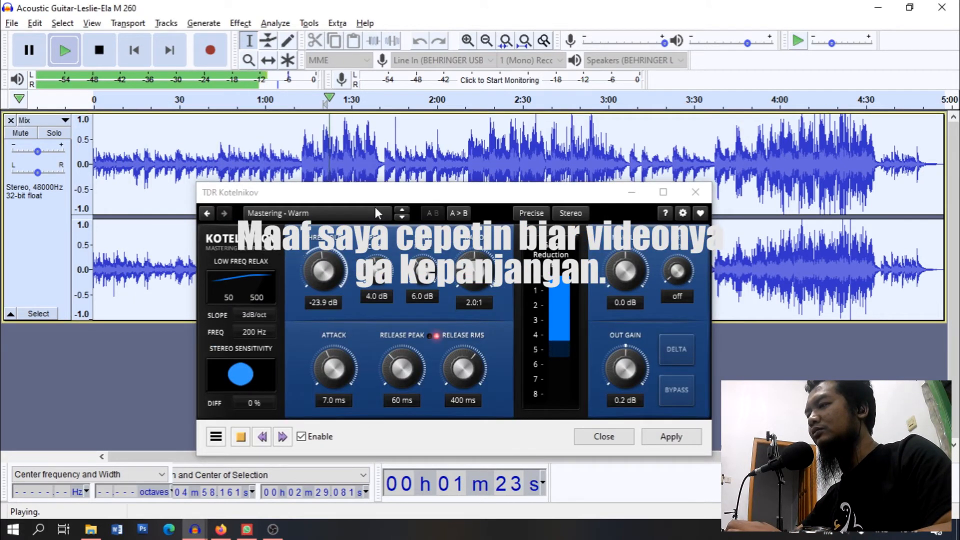
pyautogui.moveTo(345, 272); pyautogui.dragTo(299, 283)
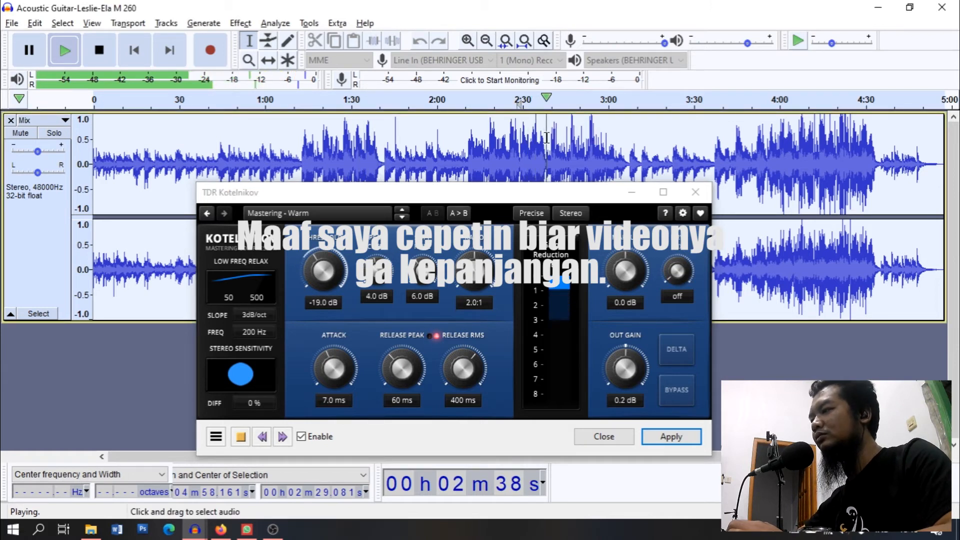
pyautogui.click(595, 104)
pyautogui.click(784, 109)
pyautogui.click(323, 278)
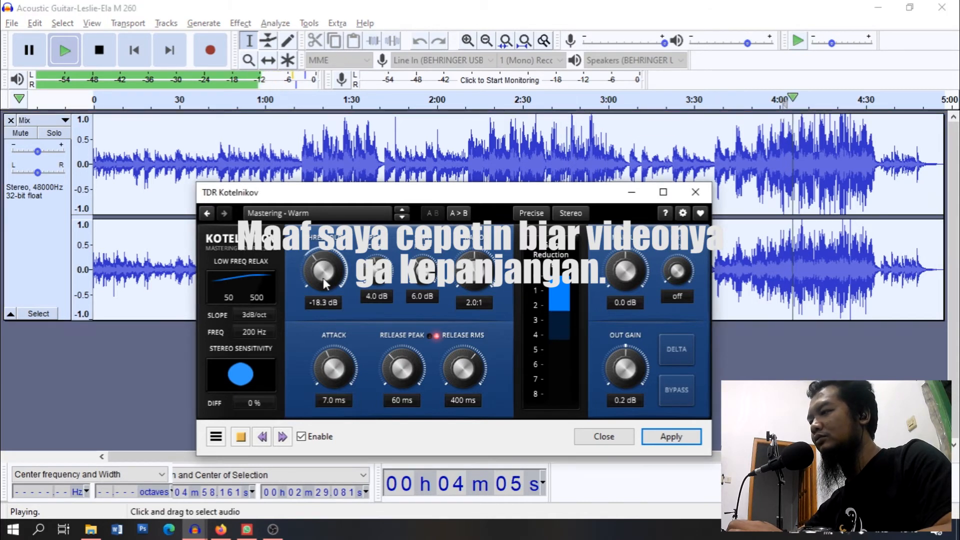
pyautogui.moveTo(473, 200); pyautogui.dragTo(464, 123)
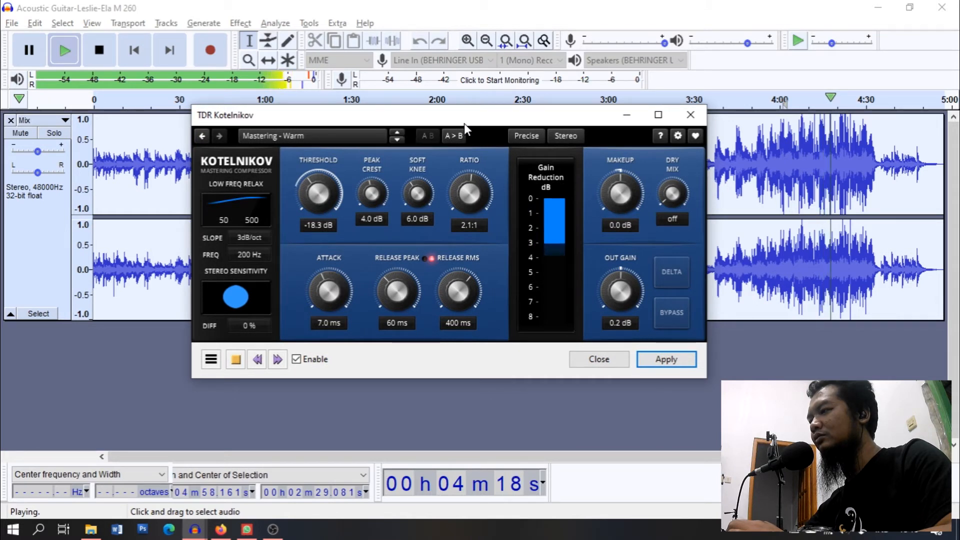
# Stop the preview, apply the TDR Kotelnikov compression to the track, and close the effect.
pyautogui.click(235, 359)
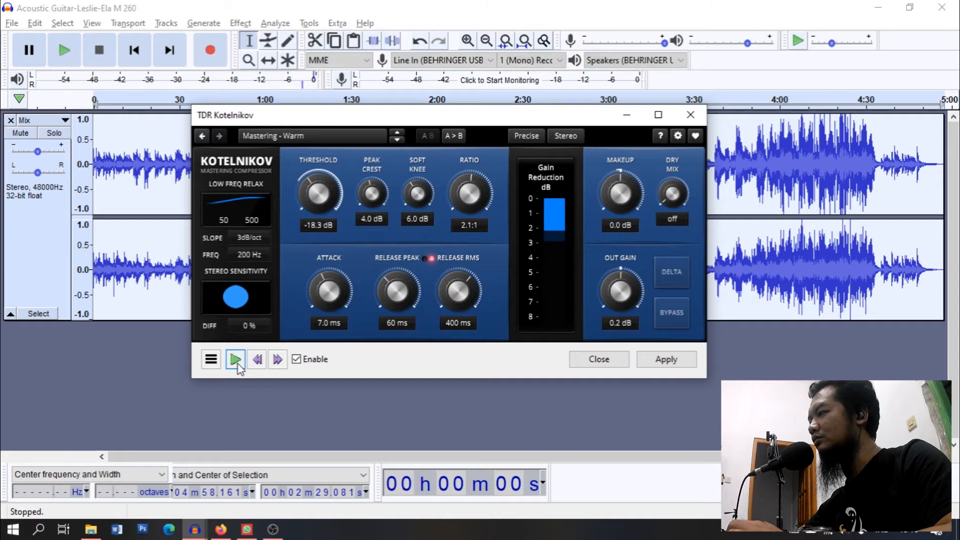
pyautogui.click(666, 360)
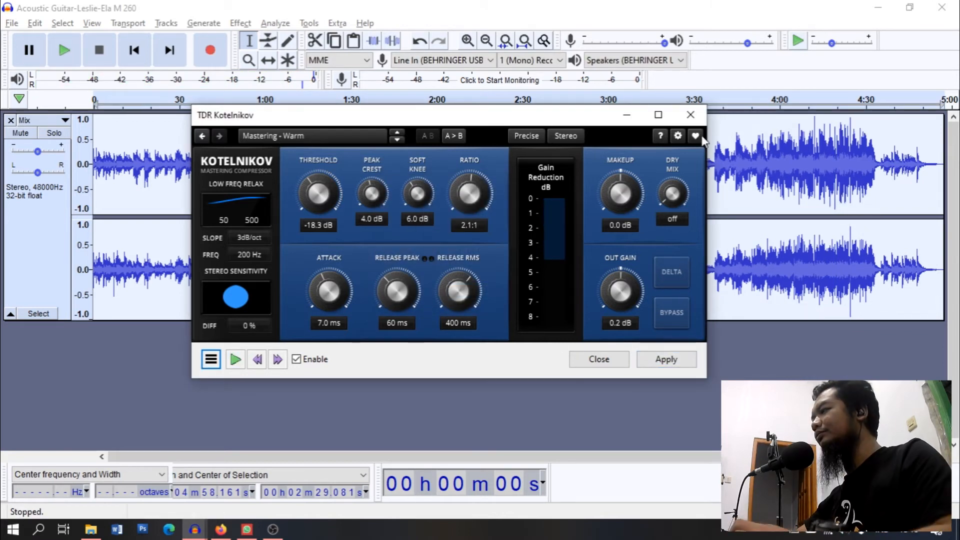
pyautogui.click(679, 114)
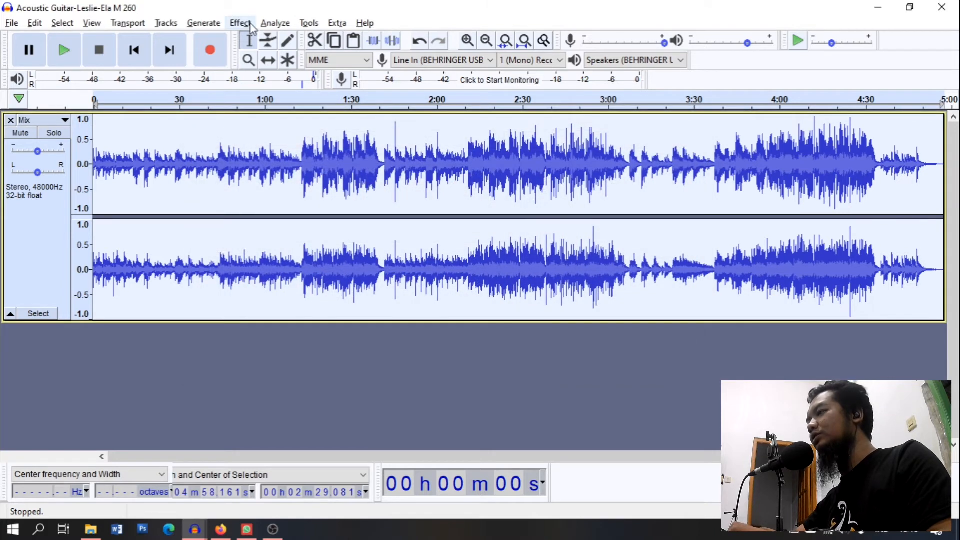
# Apply the Limiter effect to the track as a Hard Limit at -2.70 dB without make-up gain.
pyautogui.click(240, 23)
pyautogui.moveTo(280, 120)
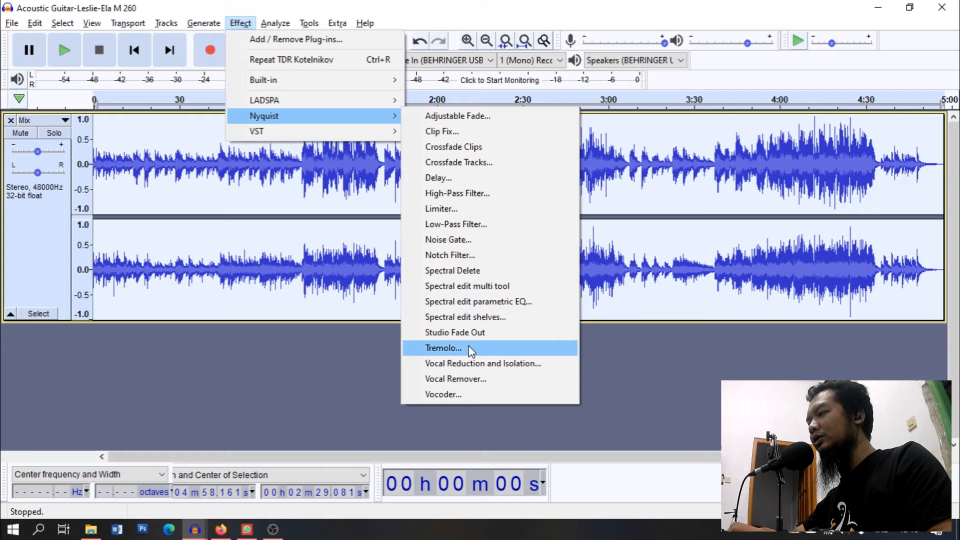
pyautogui.click(478, 209)
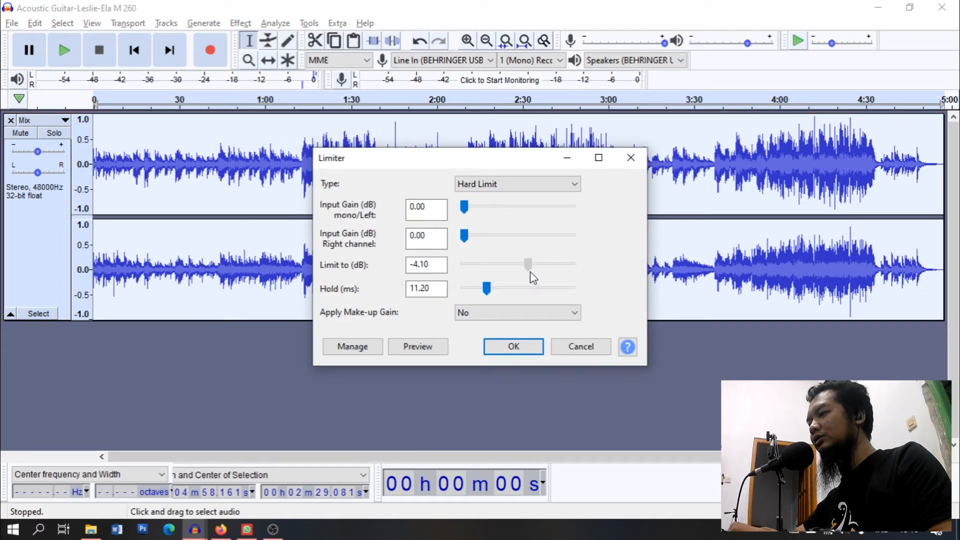
pyautogui.moveTo(536, 271); pyautogui.dragTo(543, 271)
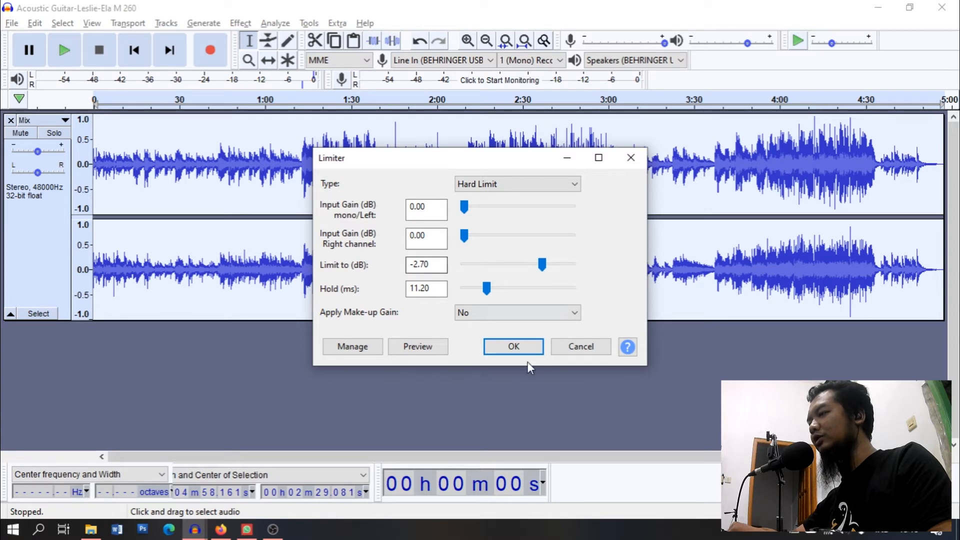
pyautogui.click(513, 347)
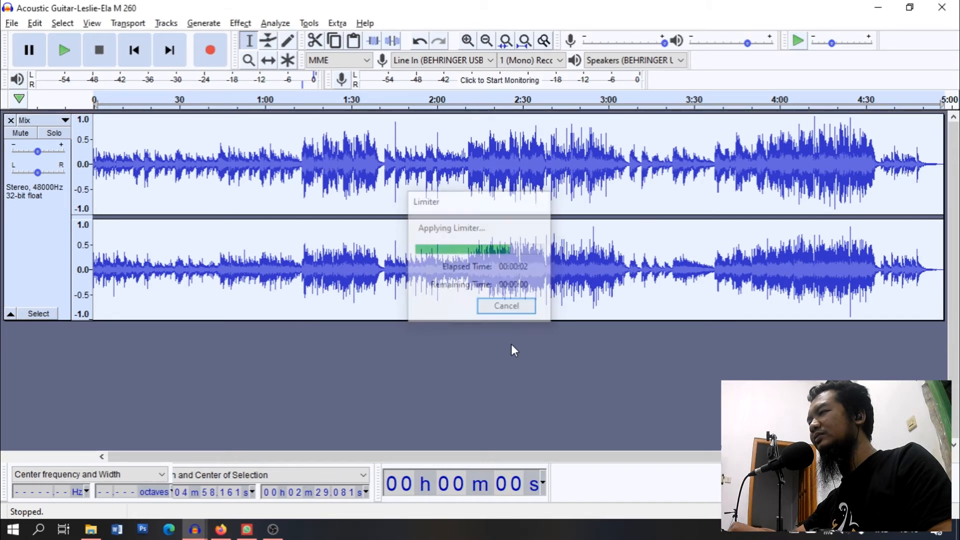
# Normalize the track's peak amplitude with DC offset removal, keeping the stereo channels linked.
pyautogui.click(240, 23)
pyautogui.moveTo(290, 81)
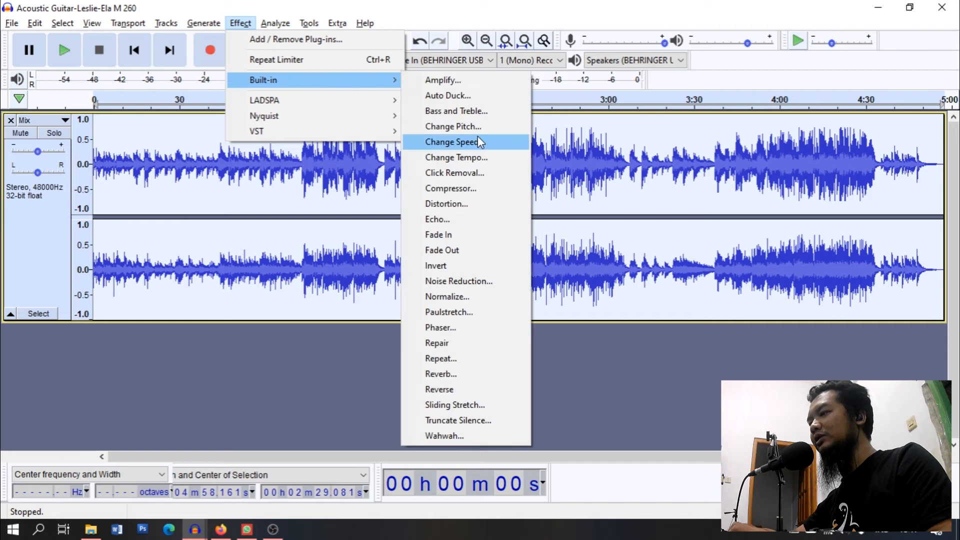
pyautogui.click(454, 298)
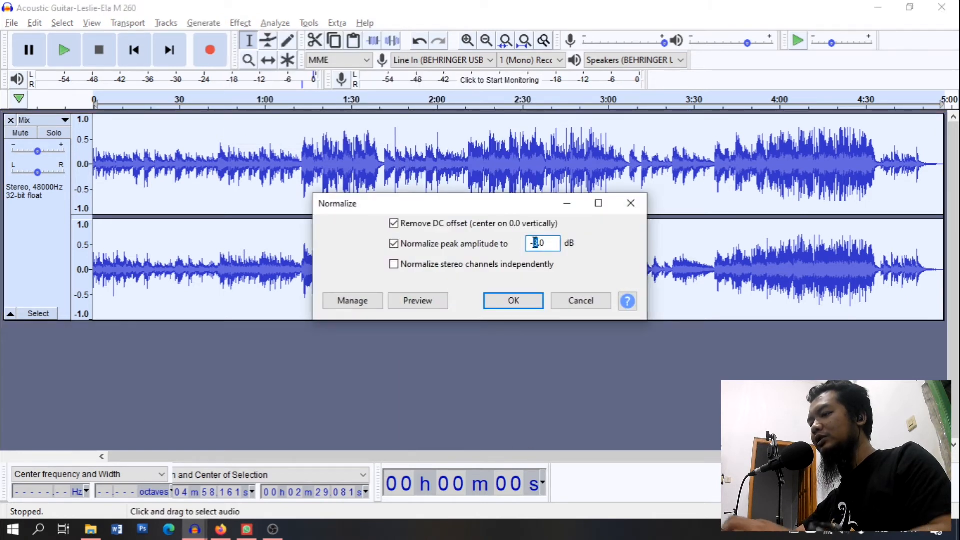
pyautogui.click(509, 302)
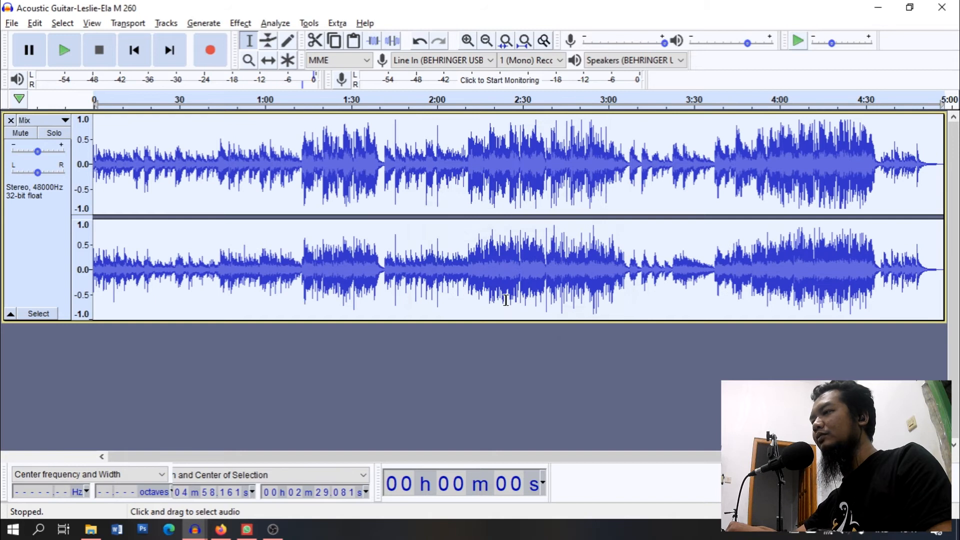